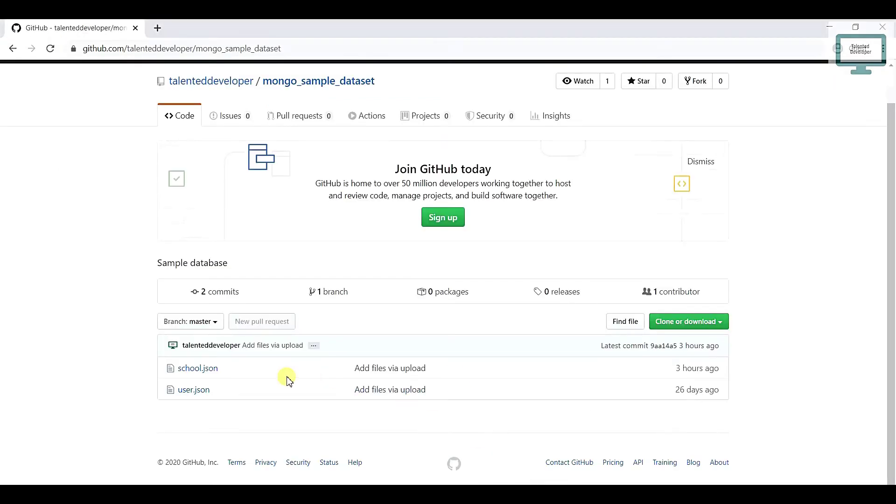
# Open school.json in the mongo_sample_dataset GitHub repository to view its student records.
pyautogui.click(207, 375)
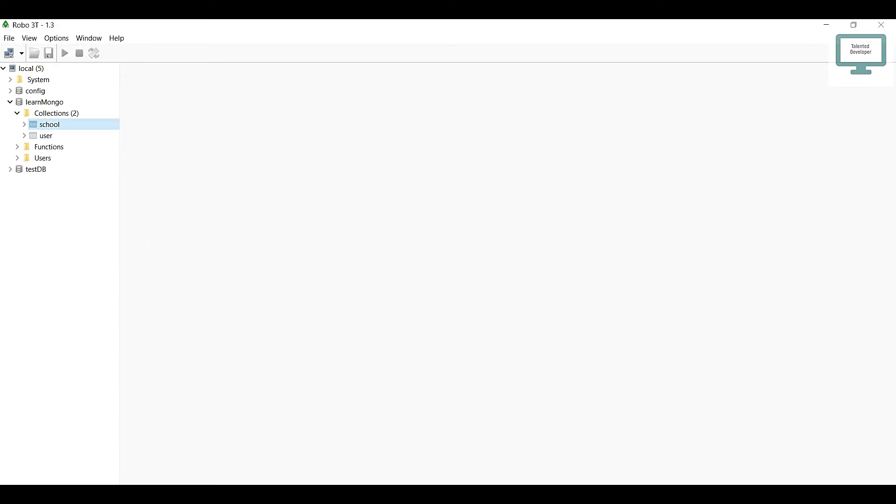
# List all learnMongo school documents in Robo 3T, then bring up the Notepad++ operator notes.
pyautogui.doubleClick(59, 129)
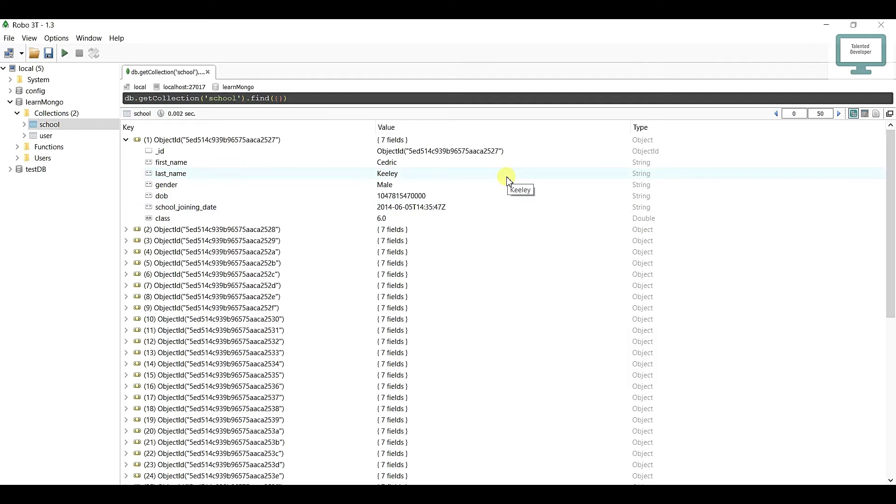
pyautogui.click(423, 479)
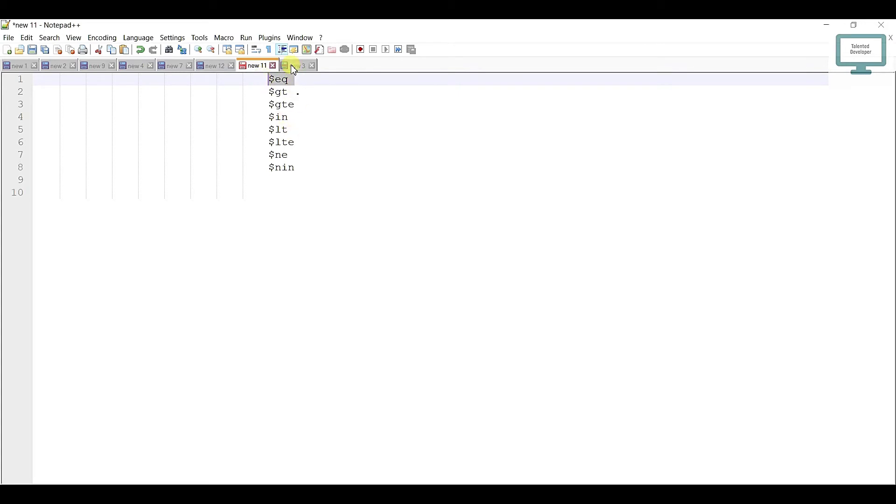
# Start the { field: { $eq : value}} template in the empty 'new 3' note.
pyautogui.click(292, 67)
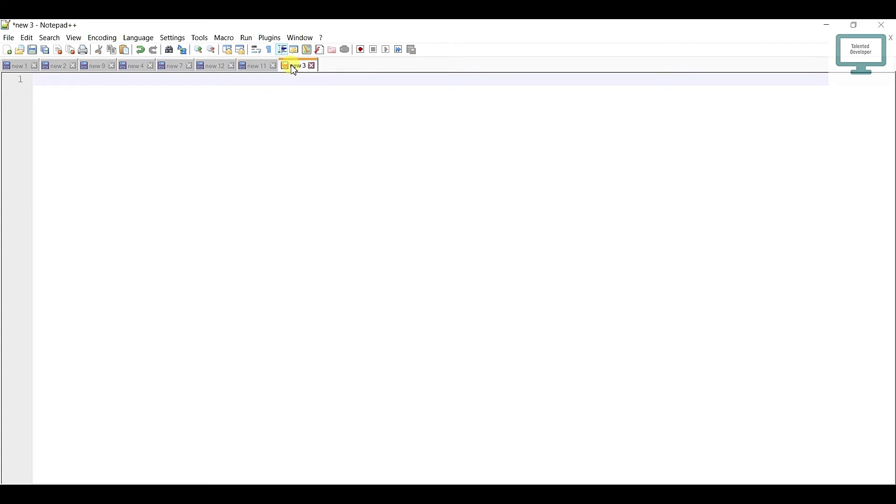
pyautogui.write('{}')
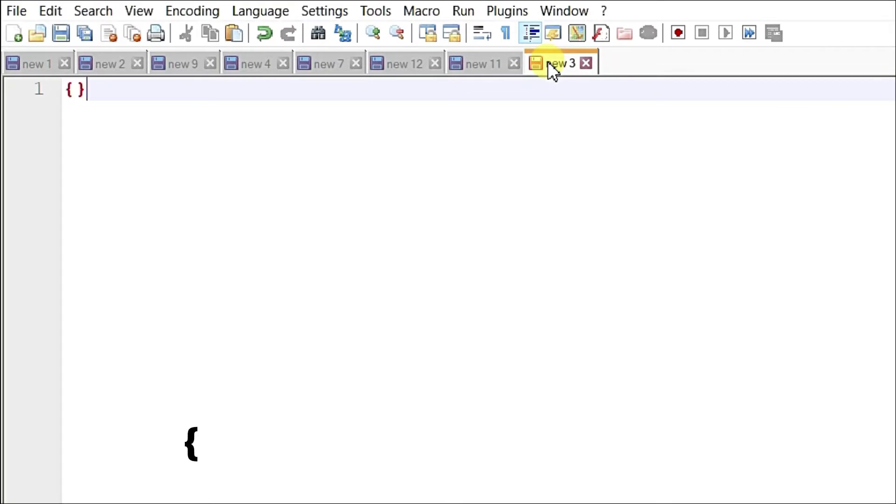
pyautogui.write(' f')
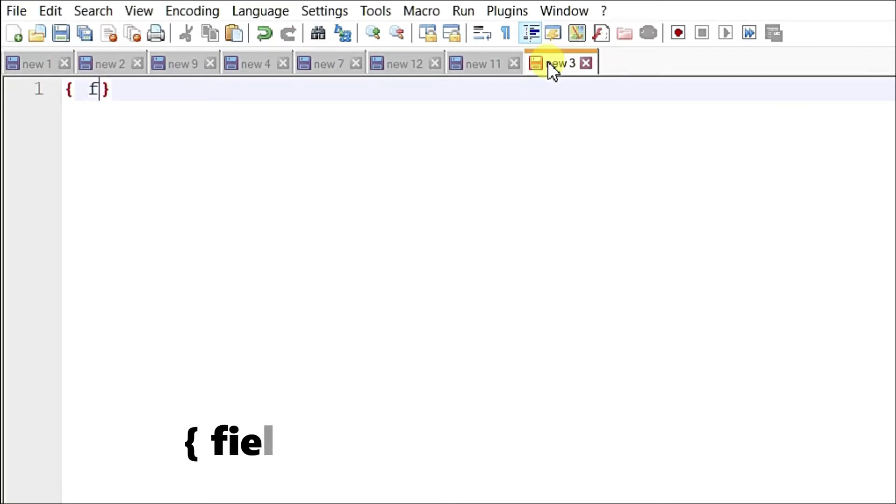
pyautogui.write('ield')
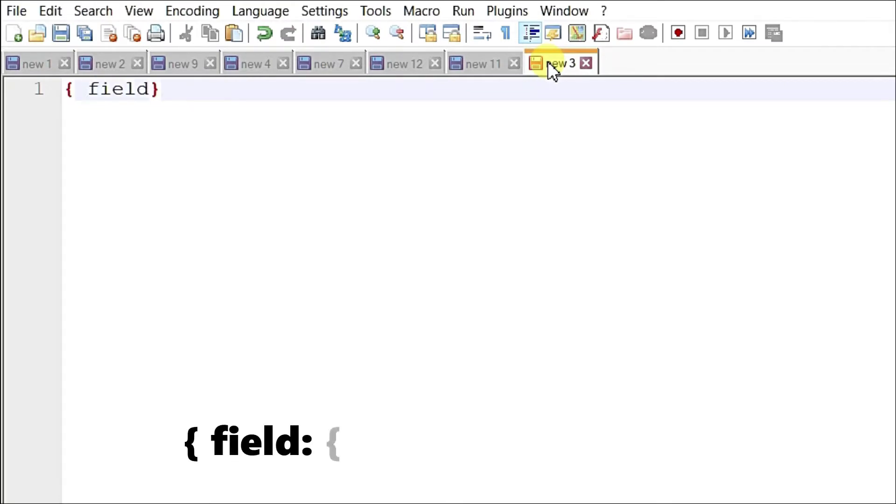
pyautogui.write(': {')
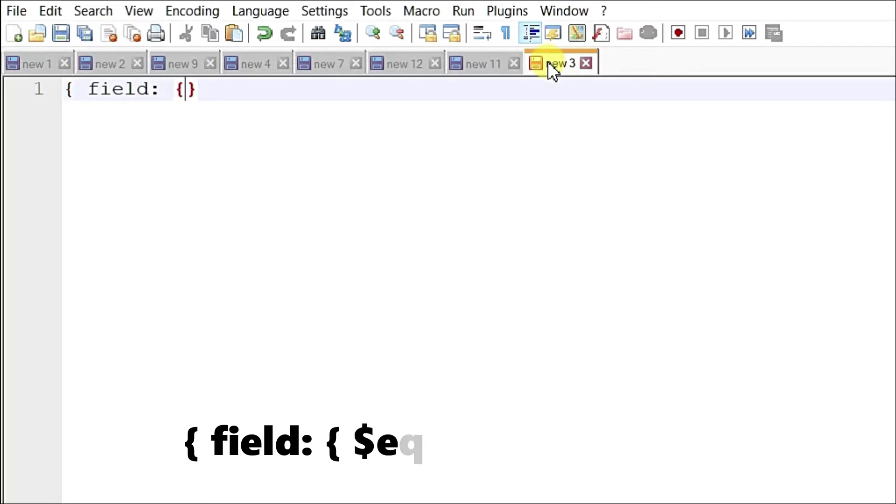
pyautogui.write('}')
pyautogui.press('Left')
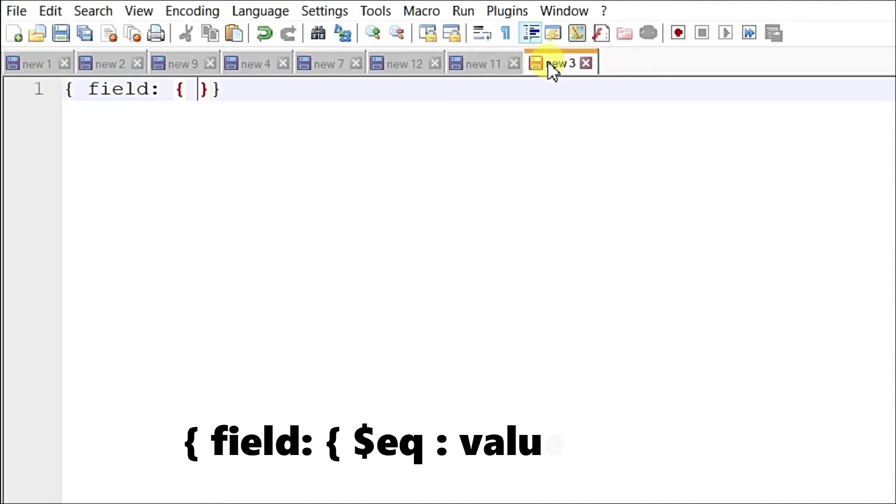
pyautogui.write('$eq ')
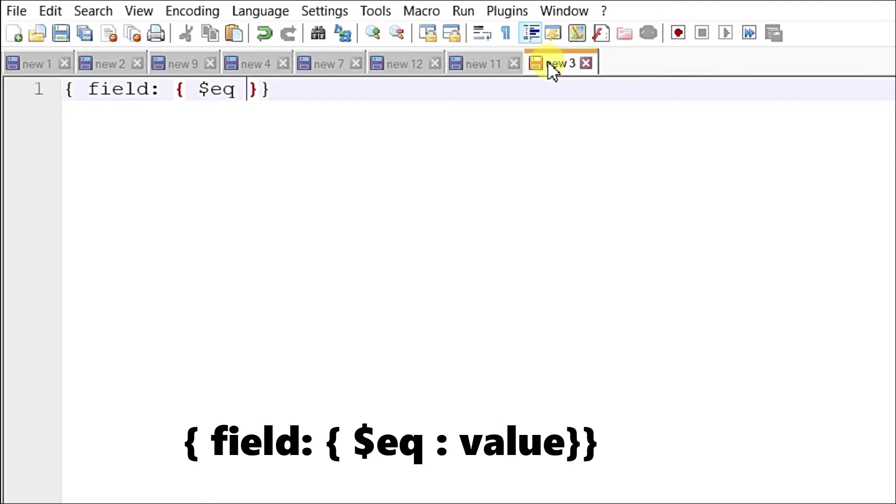
pyautogui.write(': val')
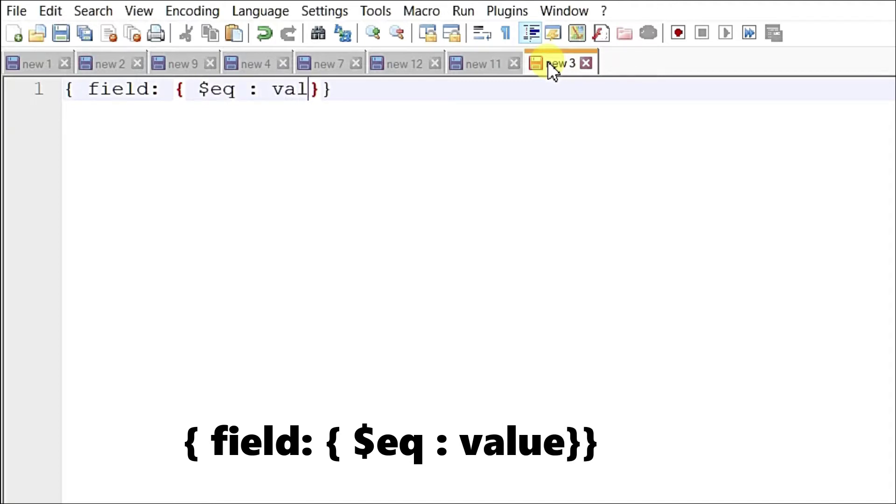
pyautogui.write('ue')
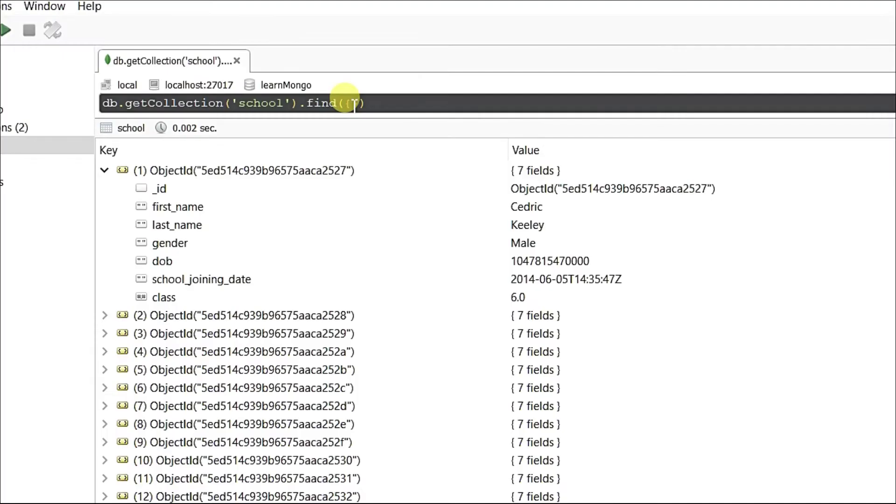
# Run find({gender : { $eq : "Male"}}) on school and page to the last matches.
pyautogui.click(354, 104)
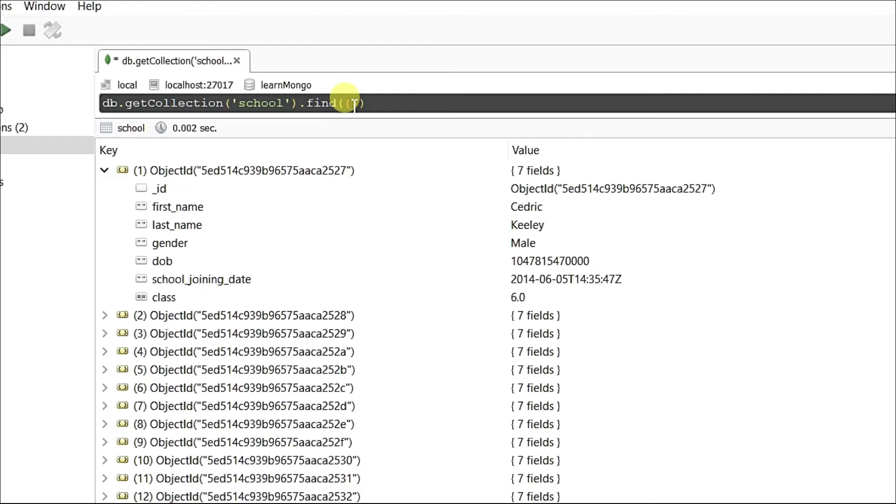
pyautogui.write('gender')
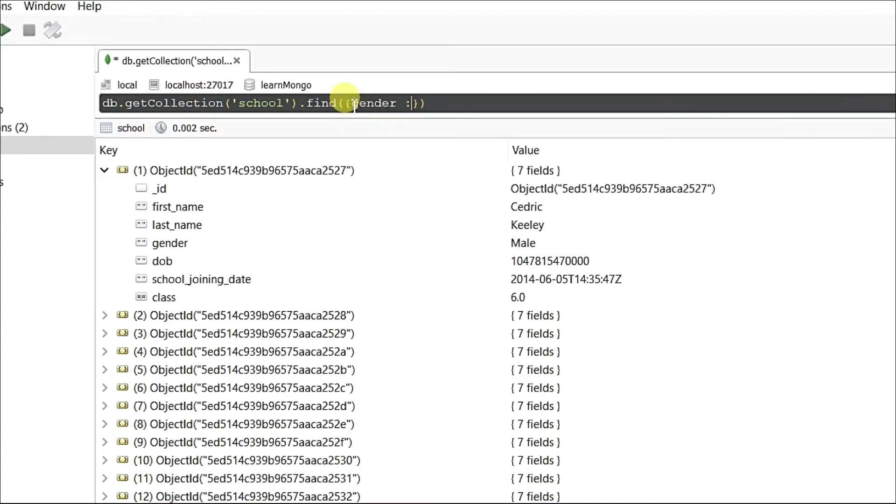
pyautogui.write(' : { ')
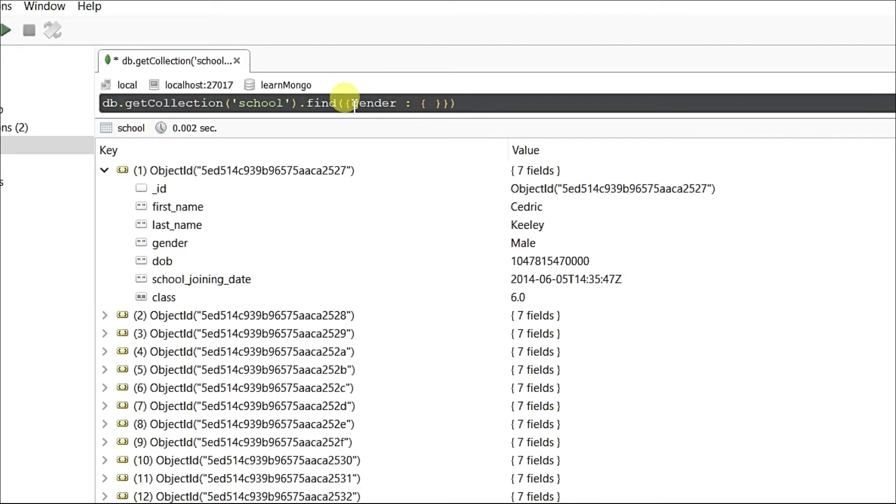
pyautogui.write('$e')
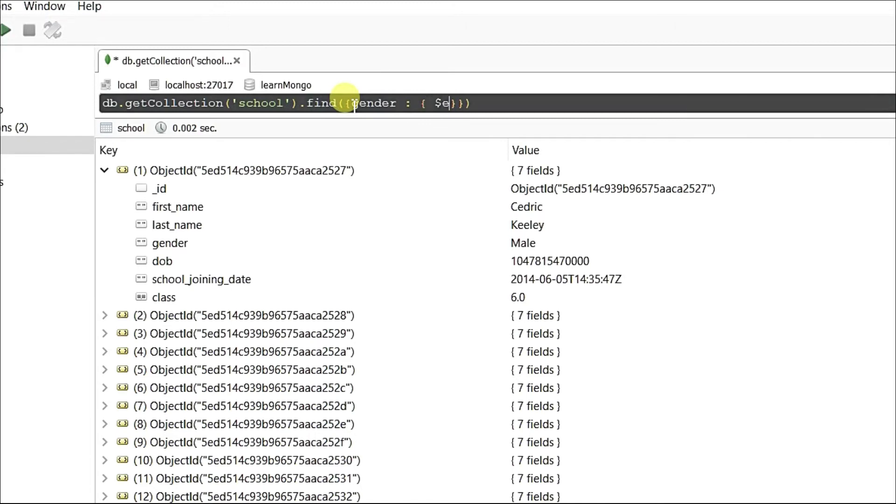
pyautogui.write('q : ')
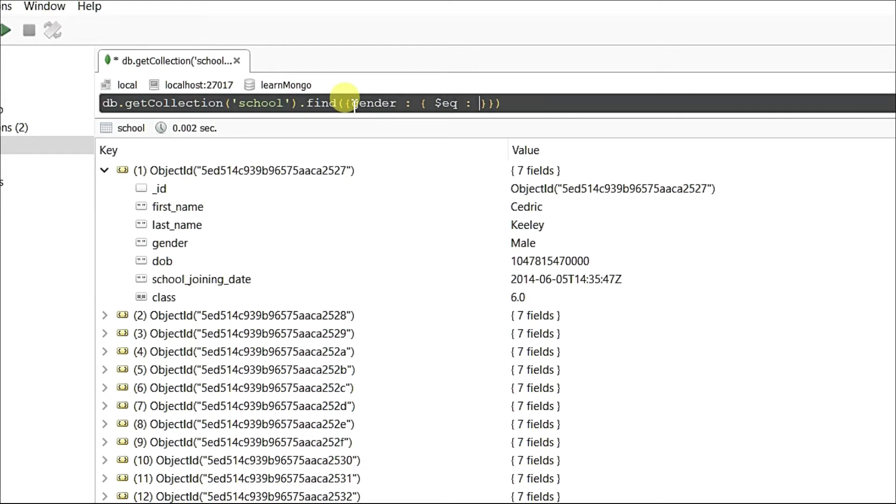
pyautogui.write('"M')
pyautogui.write('ale"')
pyautogui.hotkey('ctrl', 'Return')
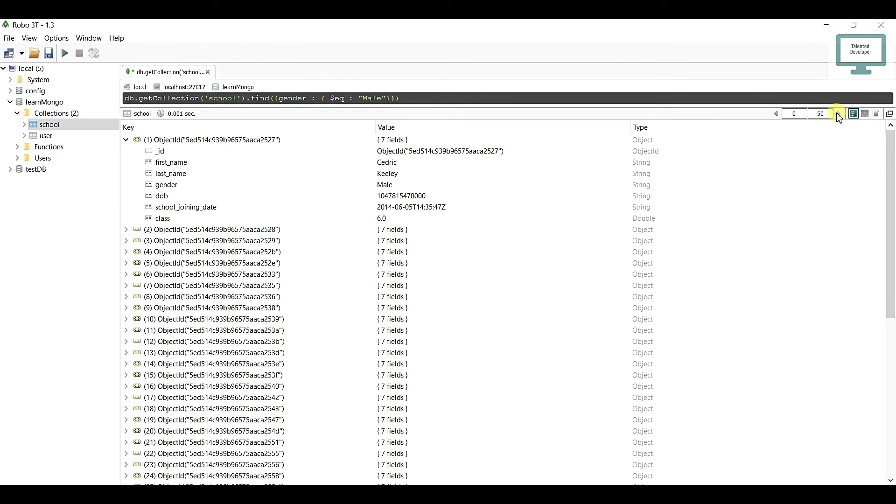
pyautogui.click(838, 114)
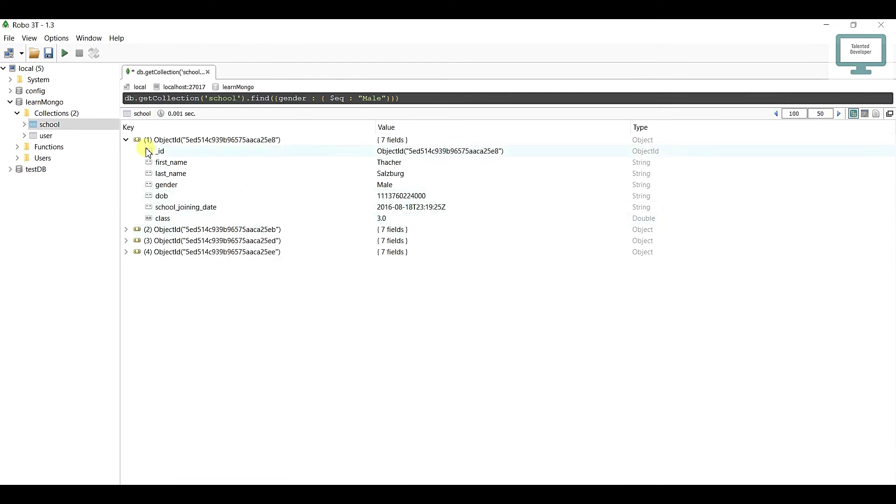
pyautogui.click(126, 140)
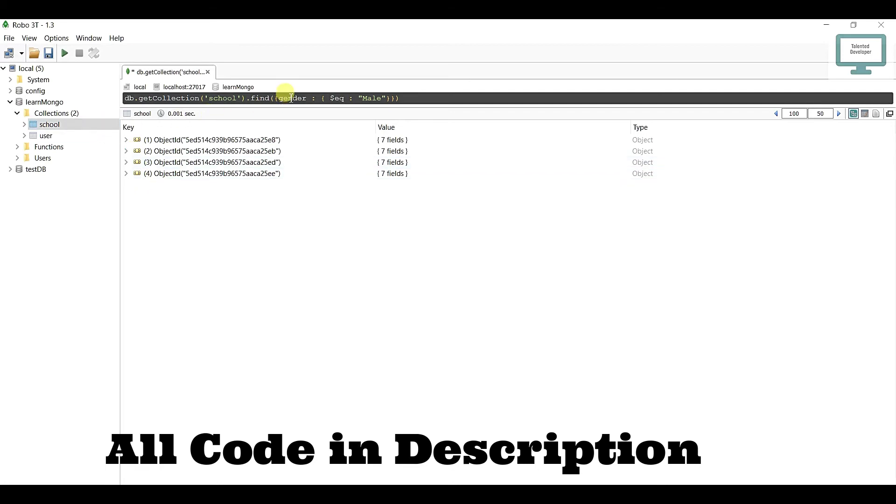
# Select the gender condition up to "Male" and open a second school query tab.
pyautogui.moveTo(279, 98); pyautogui.dragTo(387, 98)
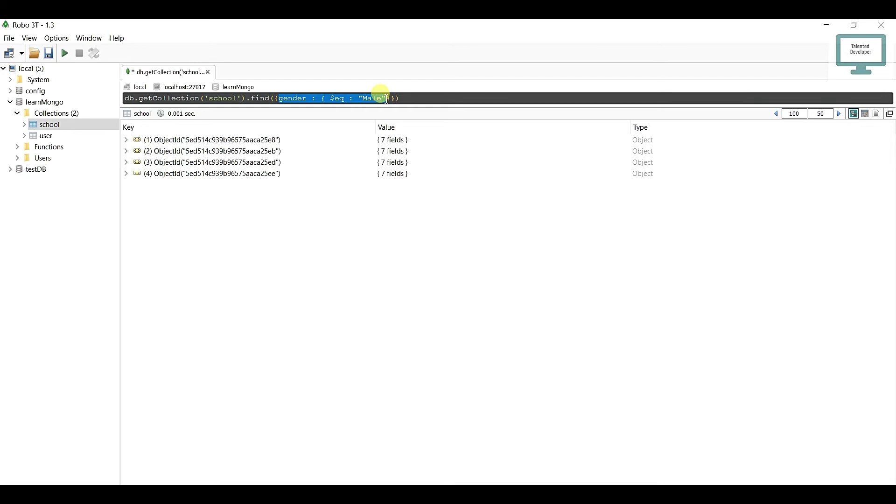
pyautogui.moveTo(387, 98); pyautogui.dragTo(381, 98)
pyautogui.doubleClick(91, 127)
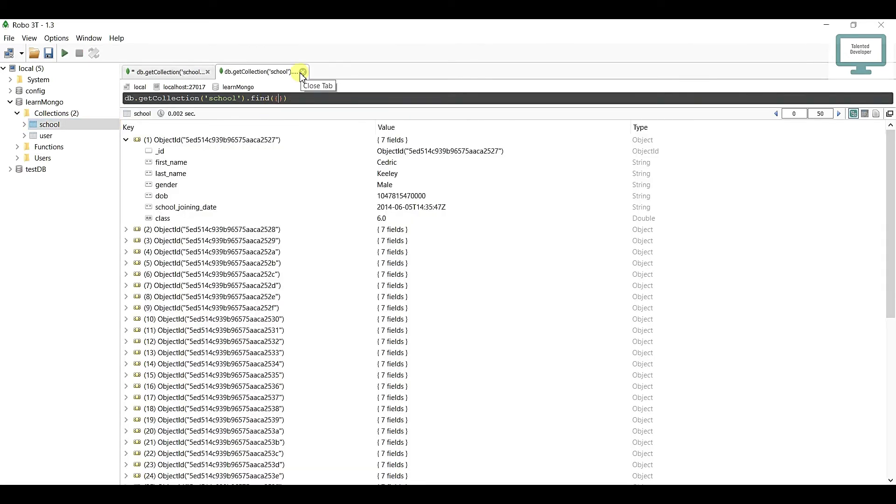
pyautogui.write('gender: "Male')
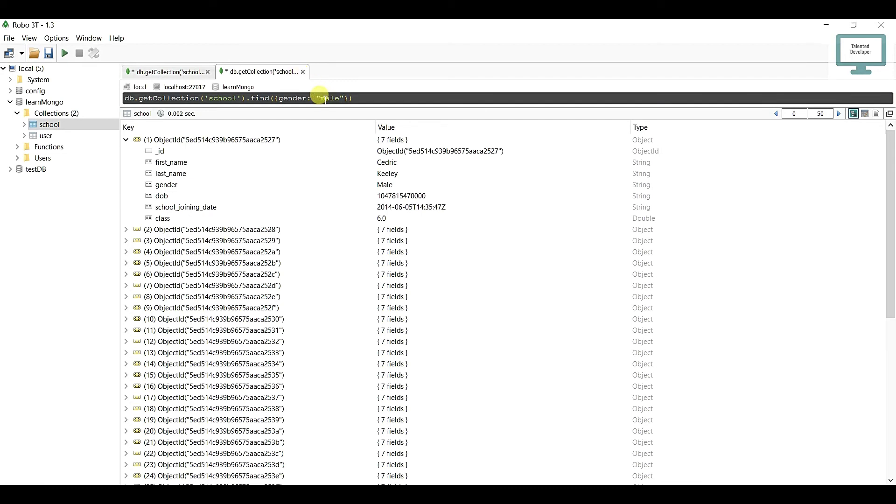
# Run and correct find({gender: "Male"}), paging to the same final four records.
pyautogui.hotkey('ctrl', 'Return')
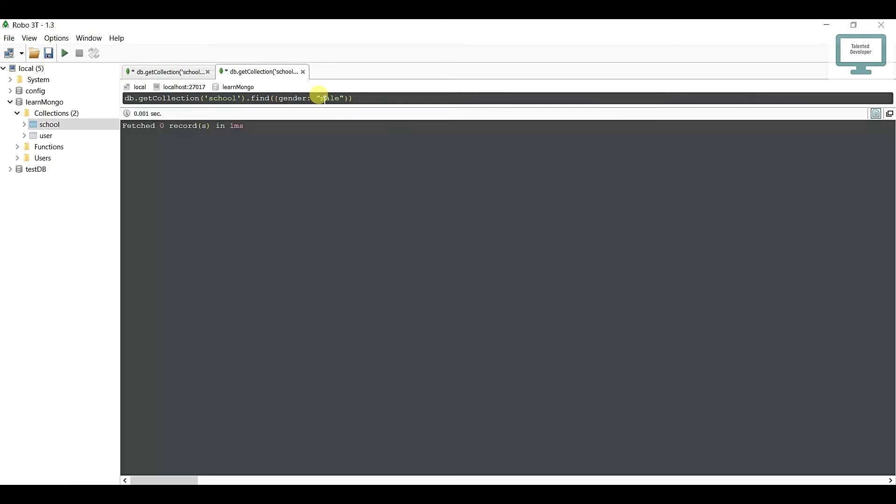
pyautogui.moveTo(245, 126); pyautogui.dragTo(132, 127)
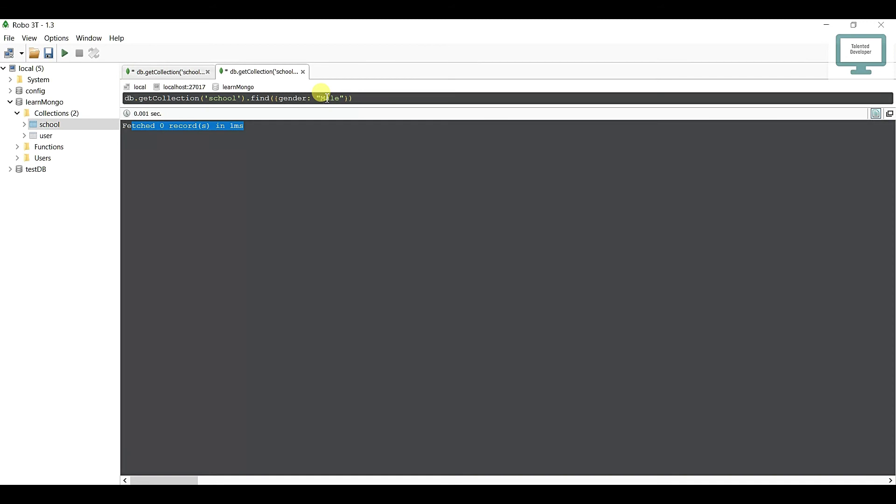
pyautogui.hotkey('ctrl', 'Return')
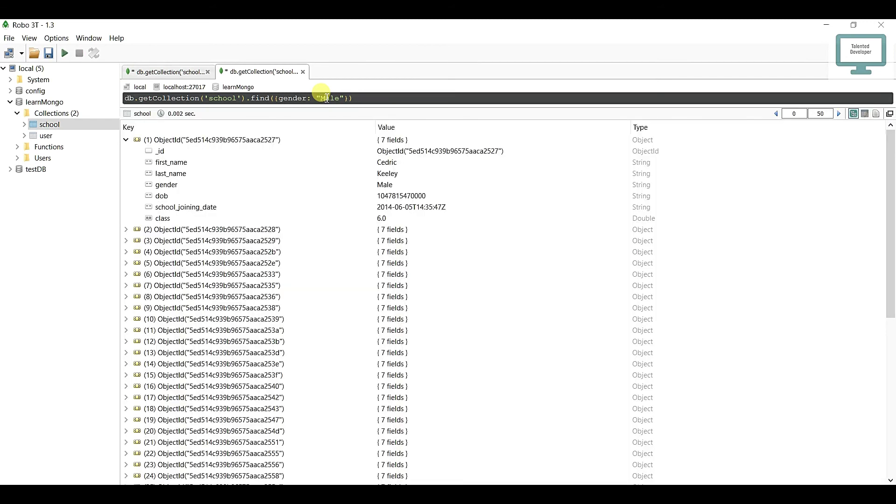
pyautogui.click(839, 114)
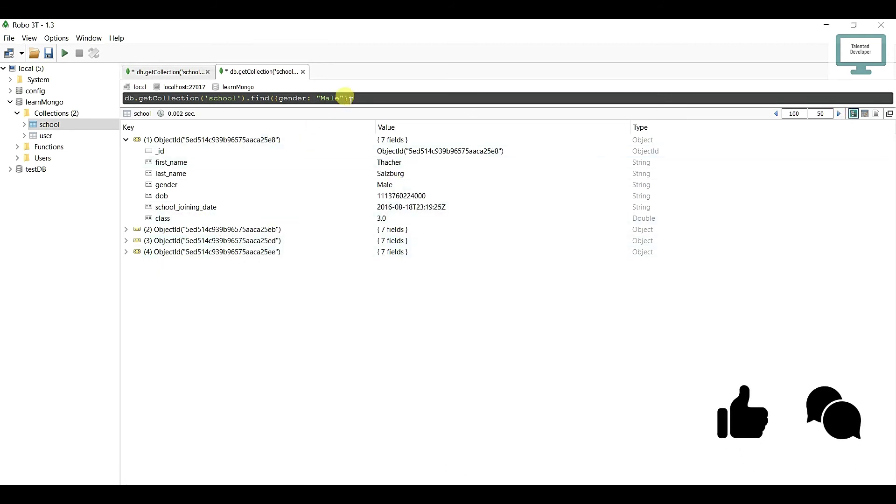
# Select the shorthand query text and return to the $eq query tab to compare.
pyautogui.moveTo(354, 98); pyautogui.dragTo(264, 99)
pyautogui.click(189, 71)
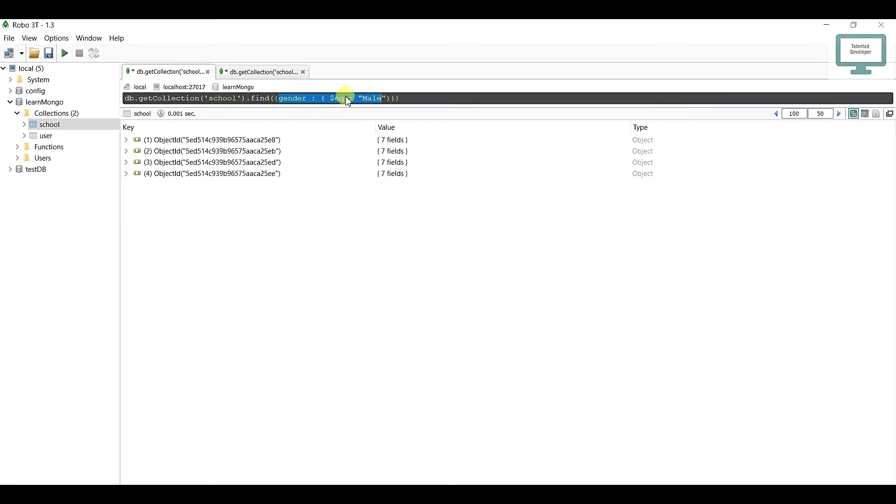
pyautogui.click(408, 98)
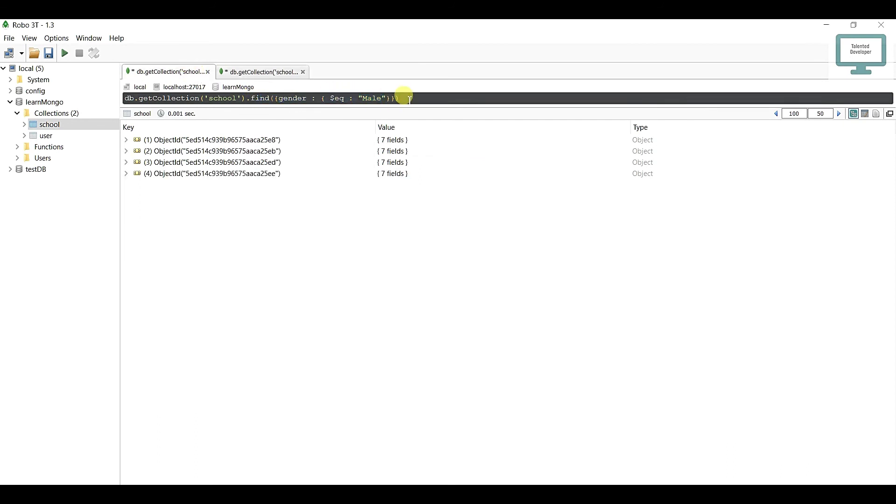